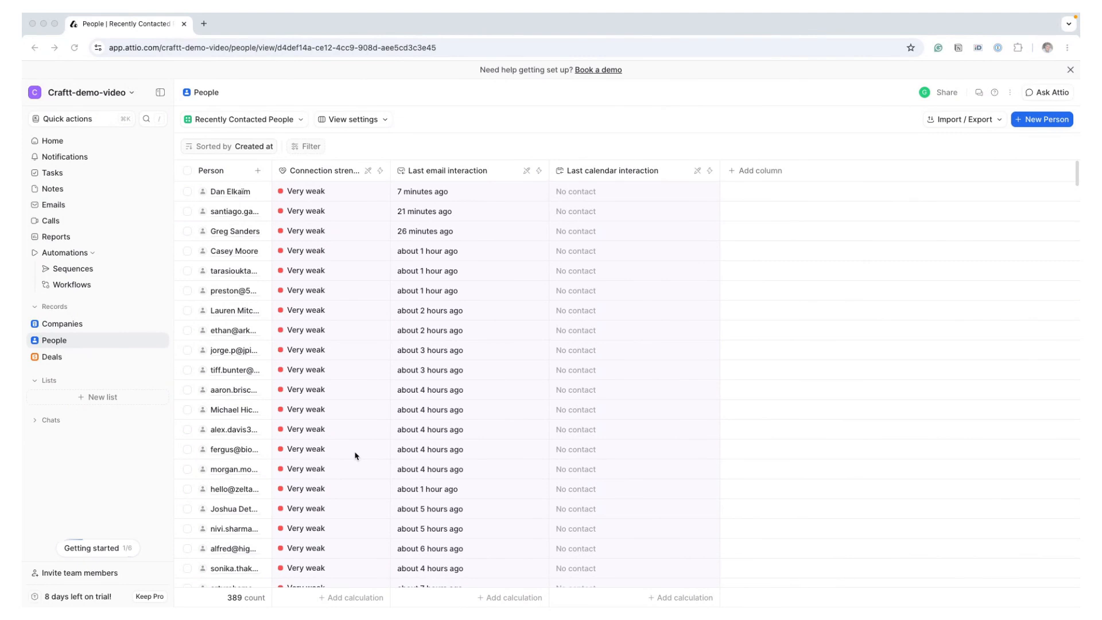
Step: Open the first person's record in Recently Contacted People and review all its attribute values, emails, notes, tasks and overview
click(221, 192)
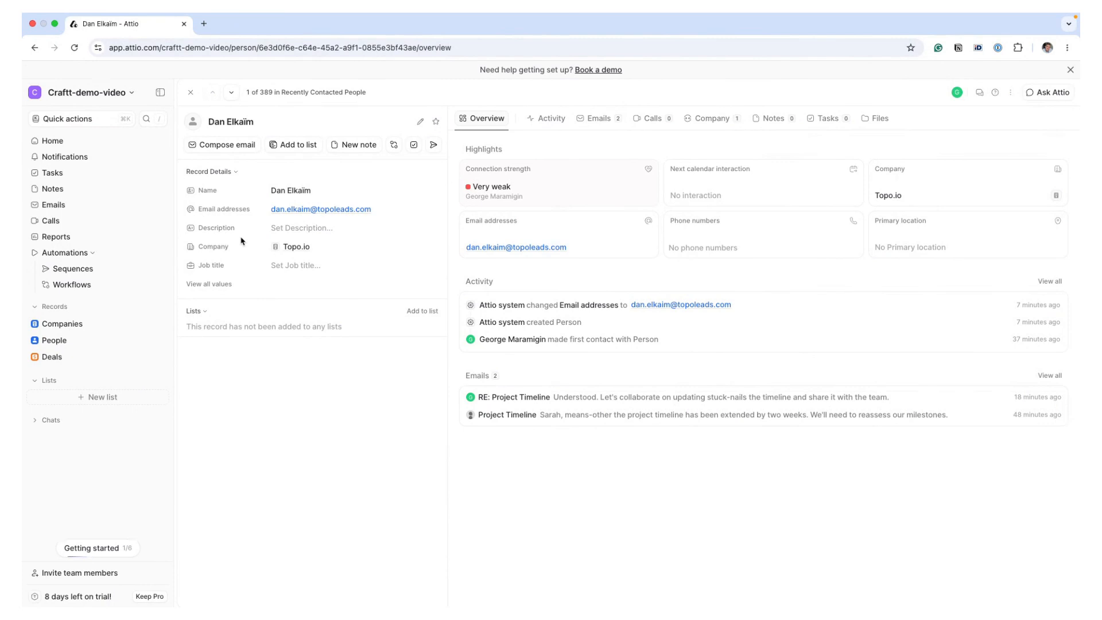
click(221, 285)
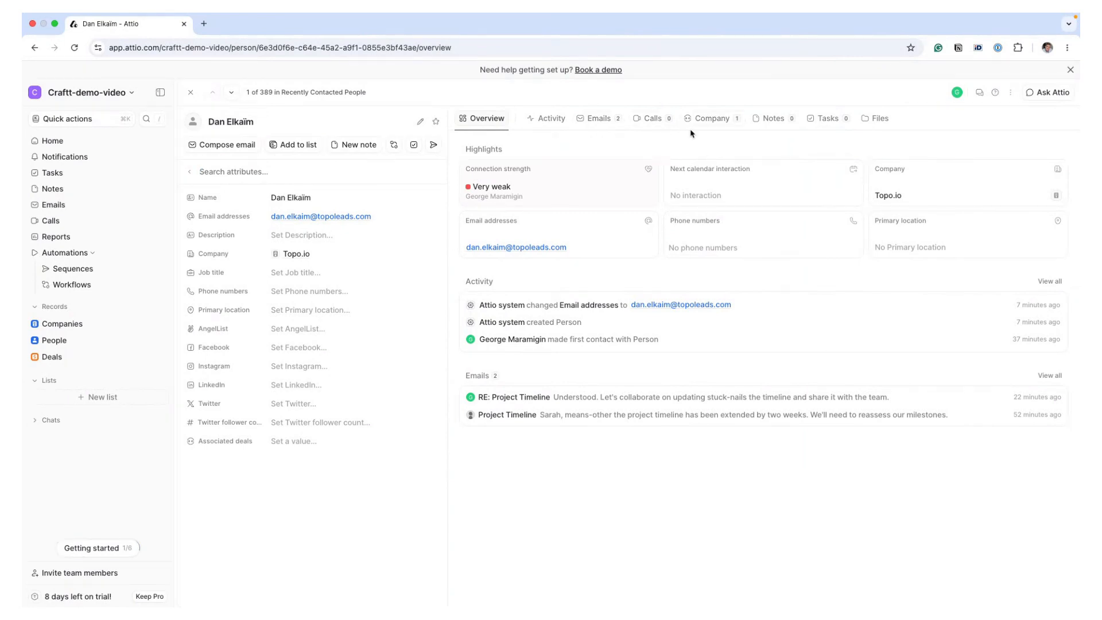
click(597, 127)
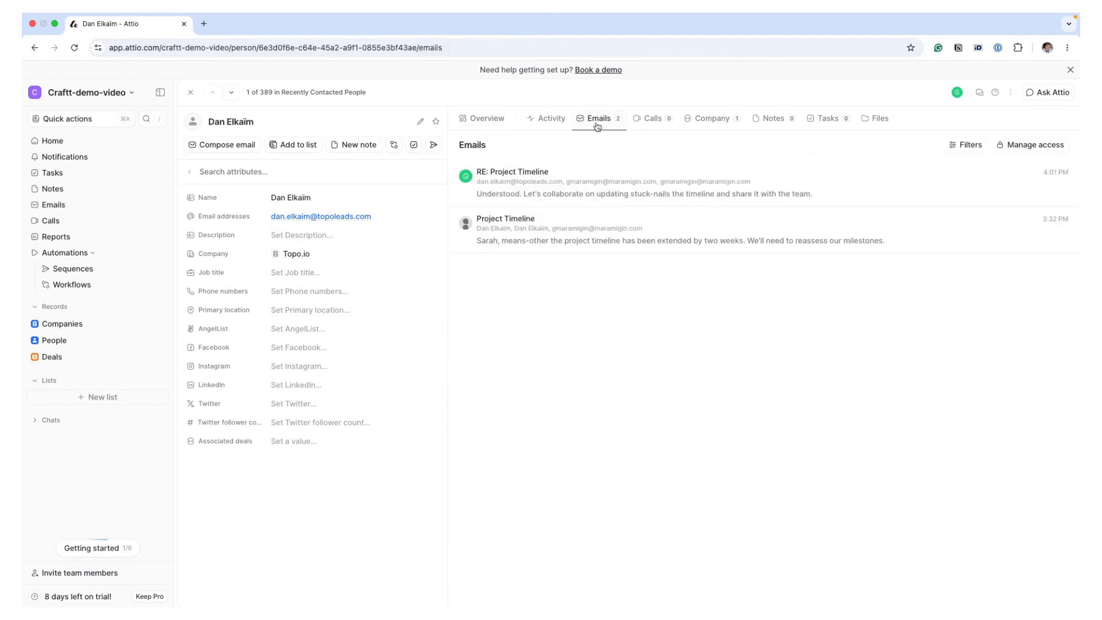
click(769, 119)
click(820, 122)
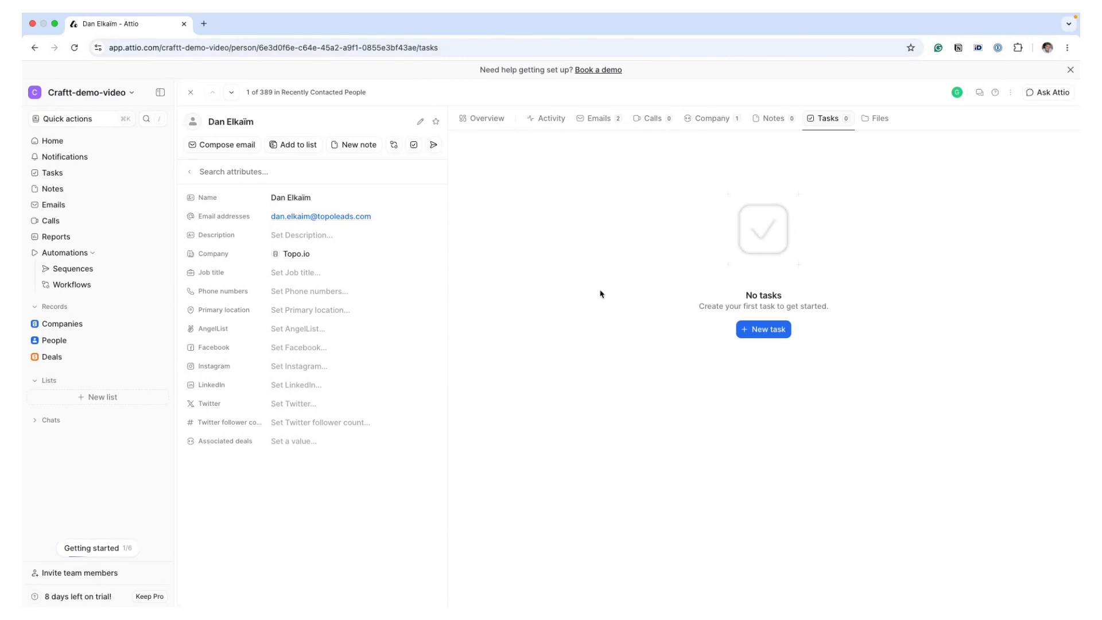
click(484, 118)
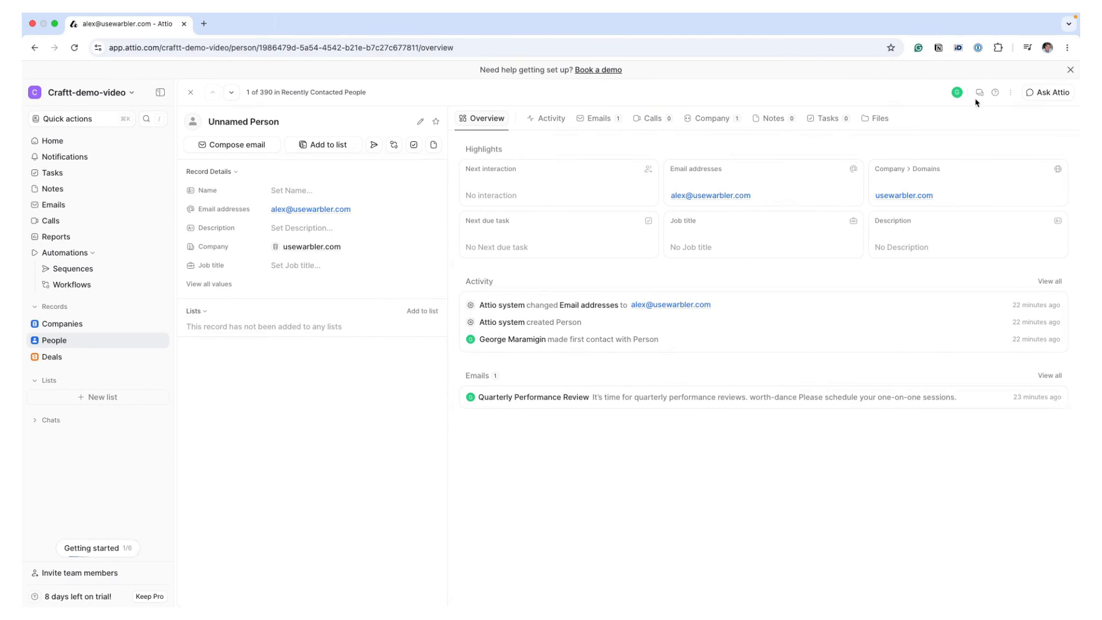
Step: Open the People record page configuration and reorder the actions so New task and New note come directly after Compose email
click(1011, 93)
click(1001, 139)
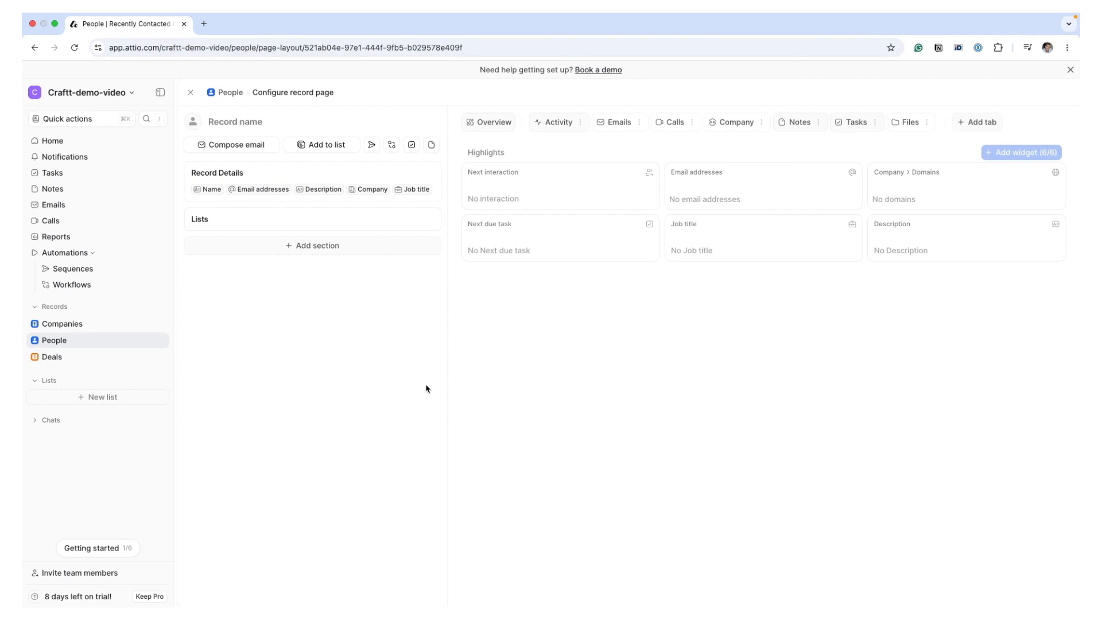
click(428, 147)
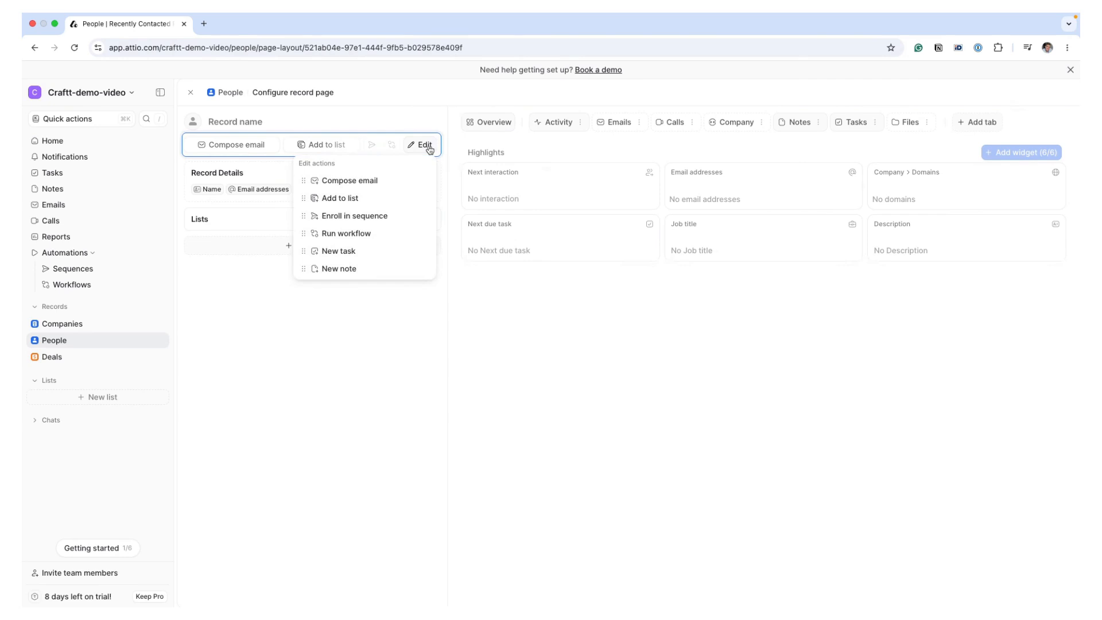
drag(402, 255, 401, 207)
drag(369, 270, 369, 217)
click(503, 312)
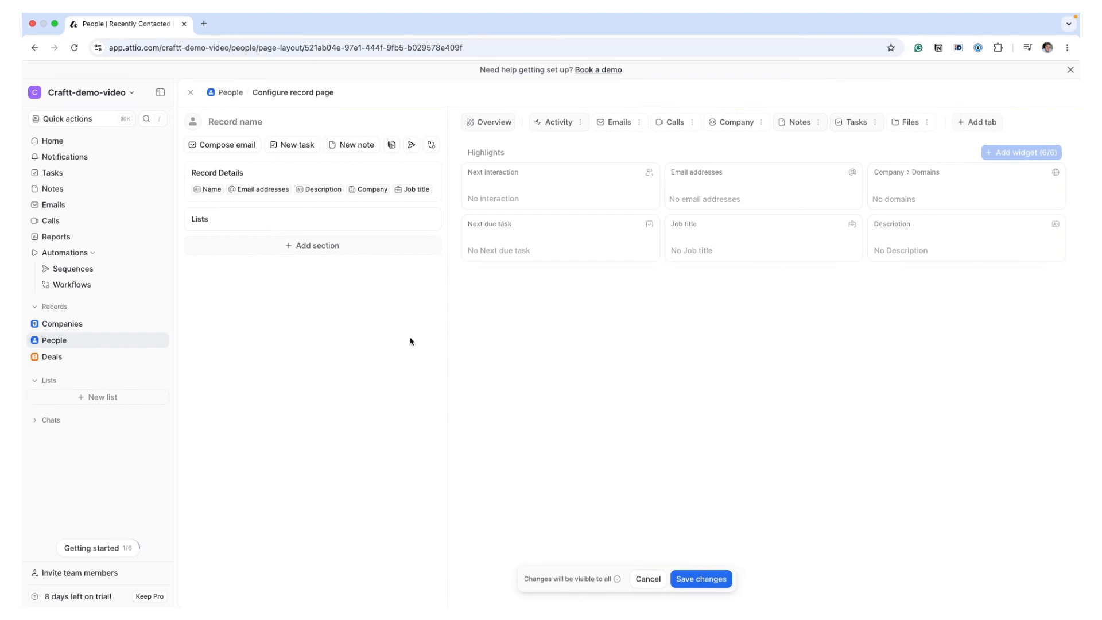
Step: Add a record page section titled "Person Details" and include the Name attribute in it
click(360, 254)
text(Person Details)
click(418, 252)
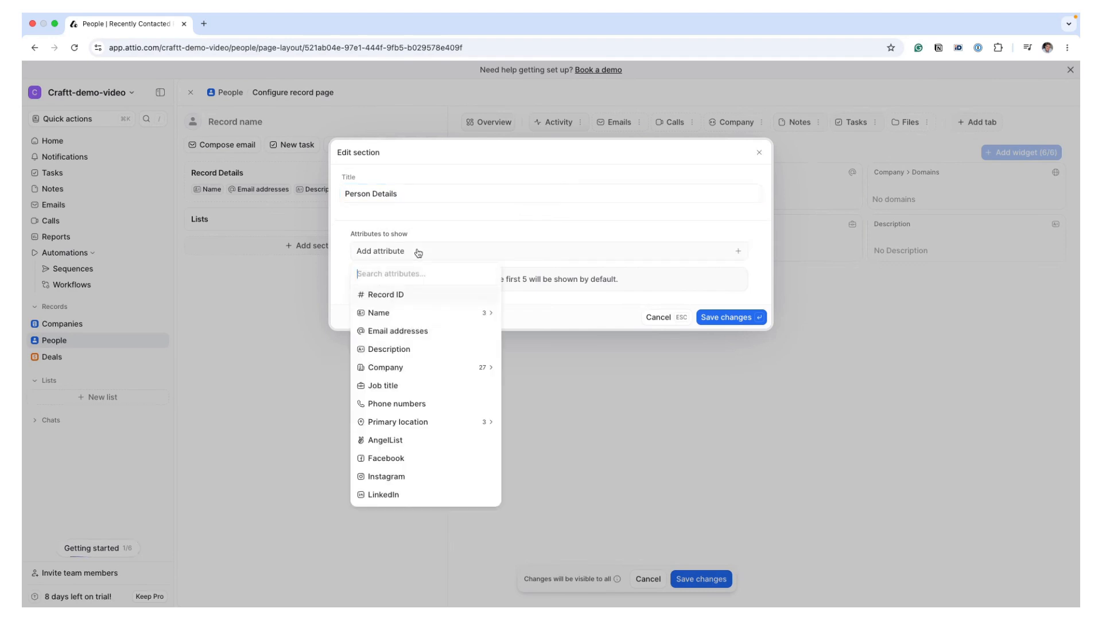
text(na)
click(399, 296)
click(399, 311)
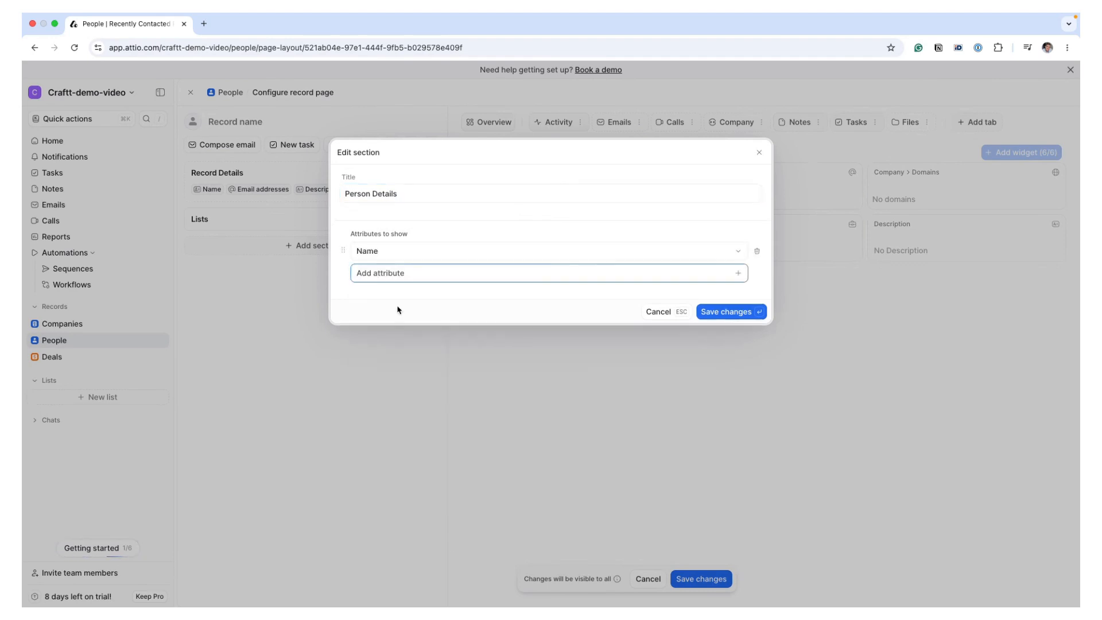
Step: Add the Email addresses and Job title attributes to the Person Details section
click(405, 272)
text(email)
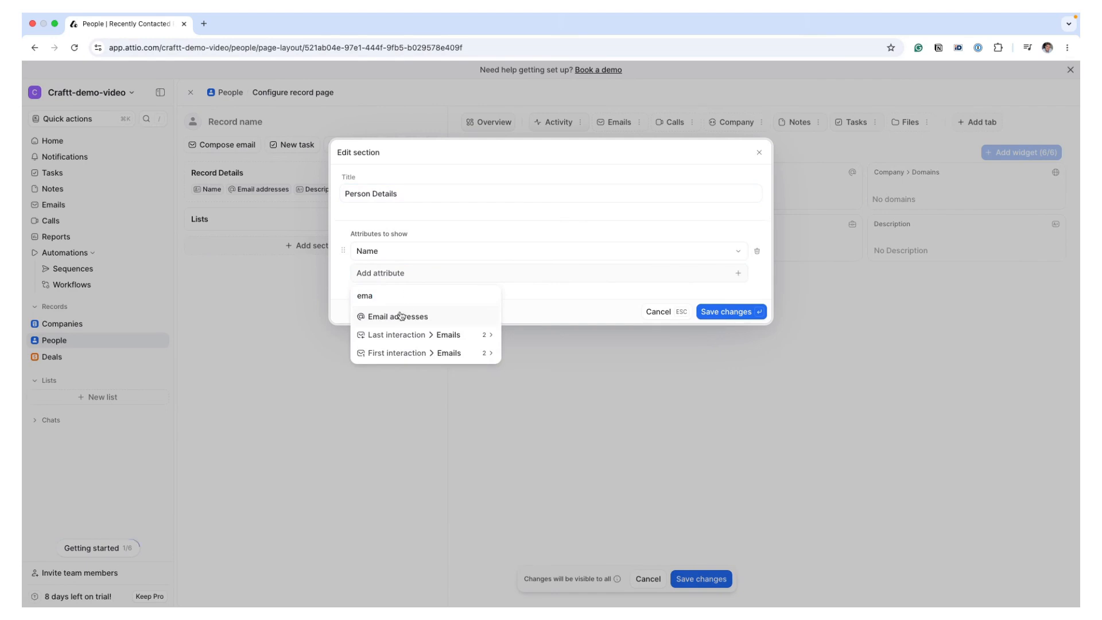
click(403, 313)
click(403, 304)
text(job)
click(402, 343)
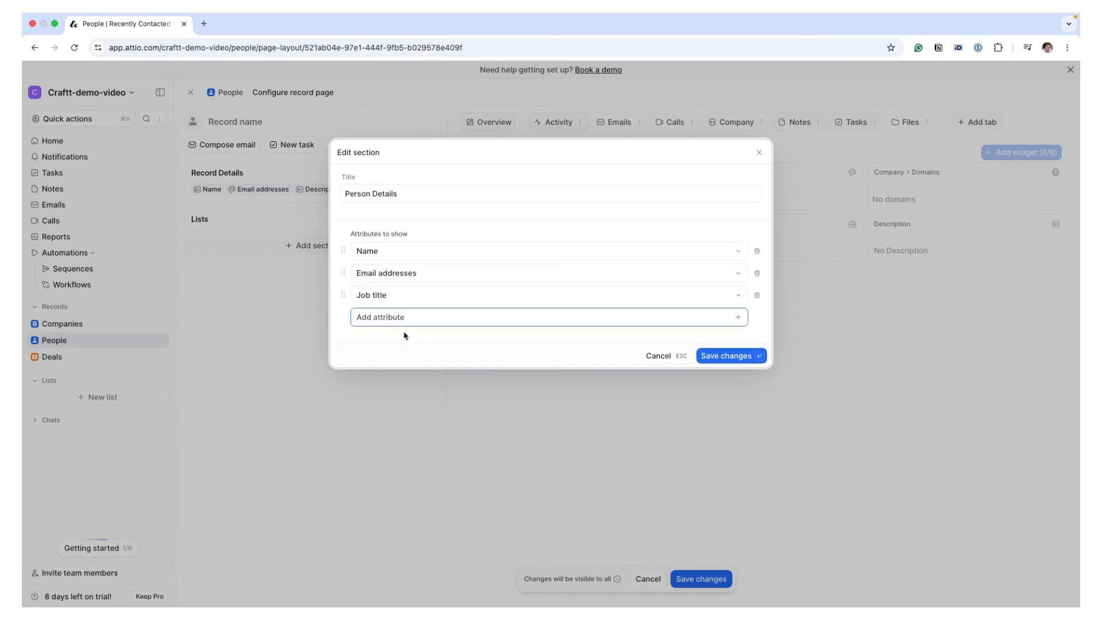
Step: Add the LinkedIn and Phone numbers attributes to the Person Details section and save the section
click(405, 321)
text(link)
click(404, 361)
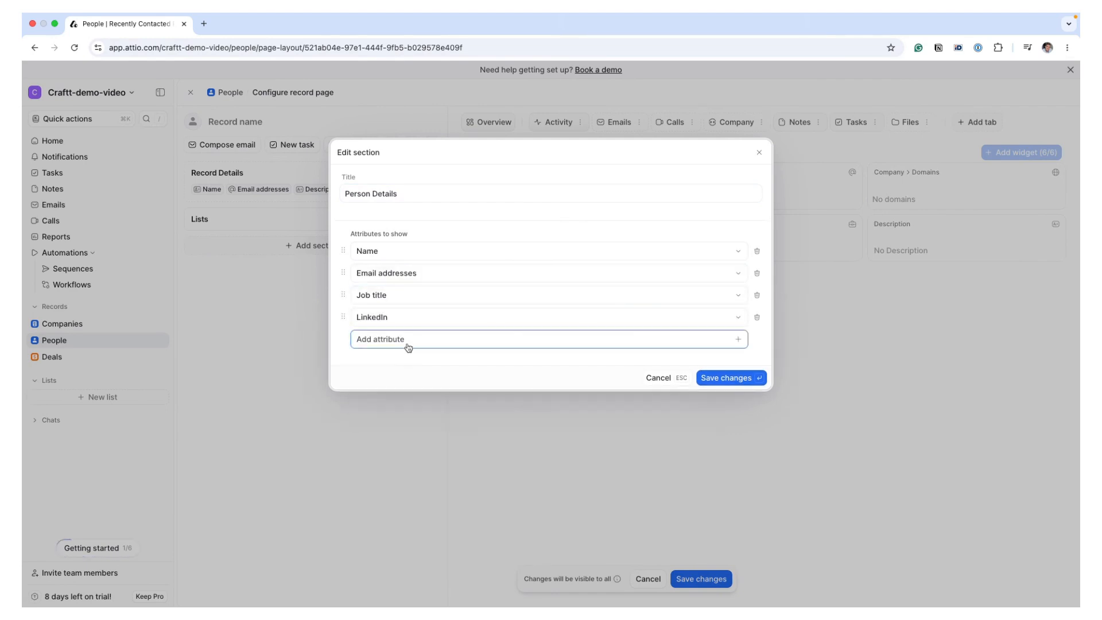
click(408, 345)
text(Ph)
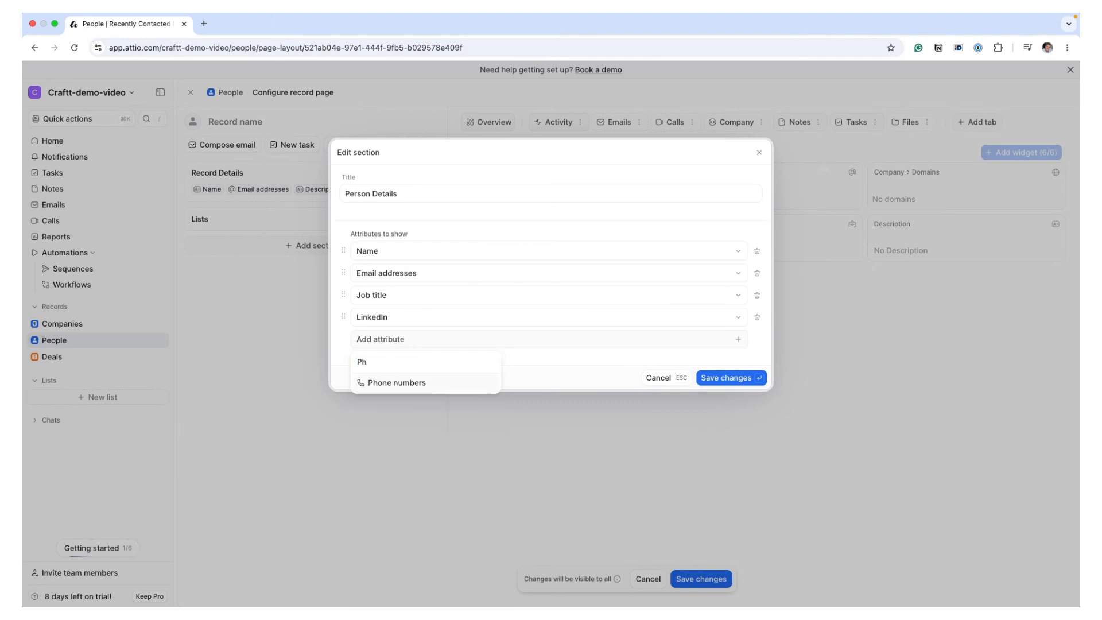
click(402, 382)
click(717, 399)
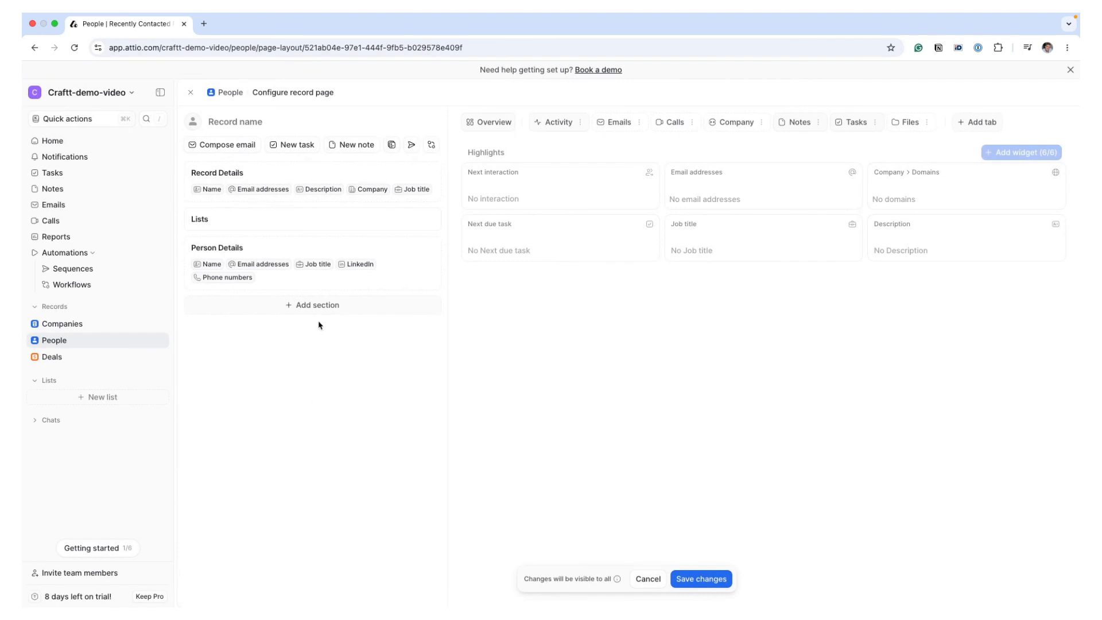
Step: Add and save a section titled "Company details" showing the Company > Domains and Company > LinkedIn attributes
click(313, 304)
text(Company details)
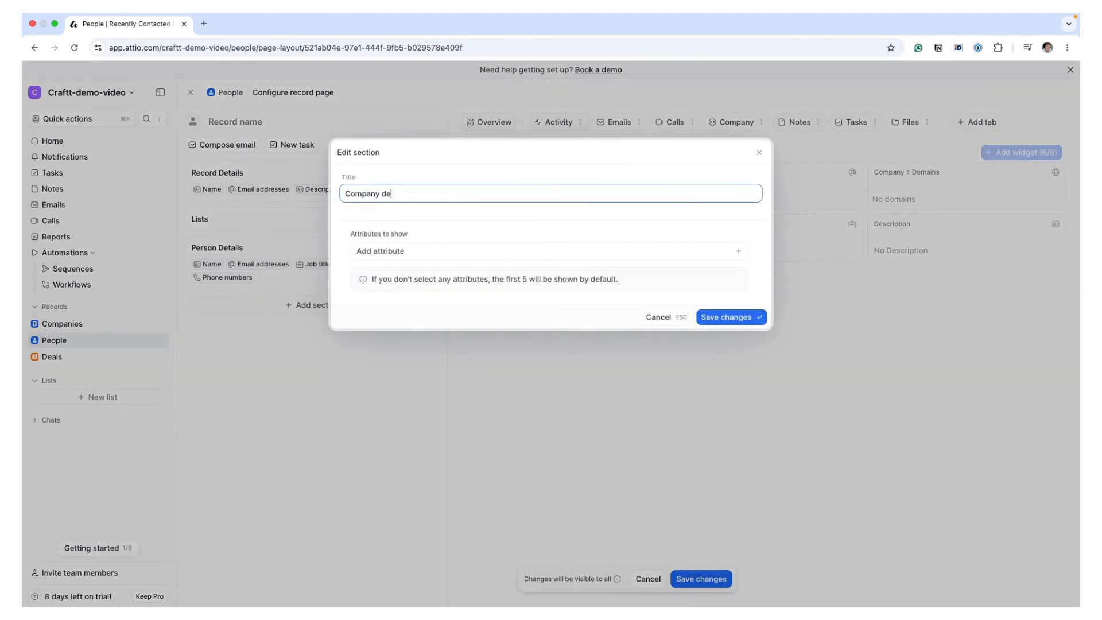
click(437, 251)
text(dom)
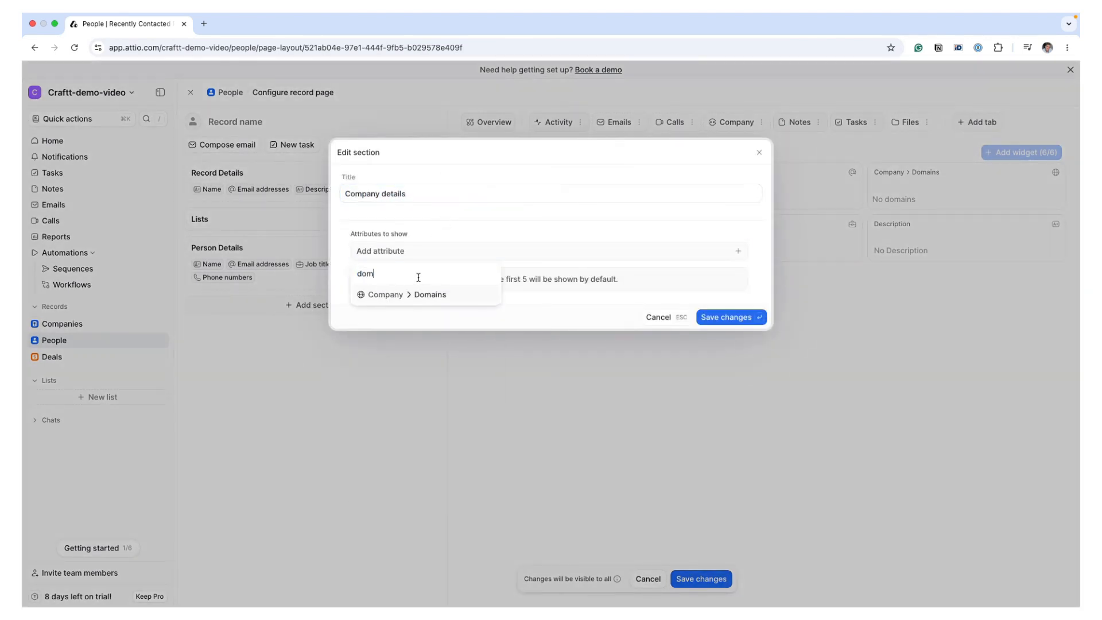
click(408, 294)
click(414, 274)
text(lin)
click(414, 335)
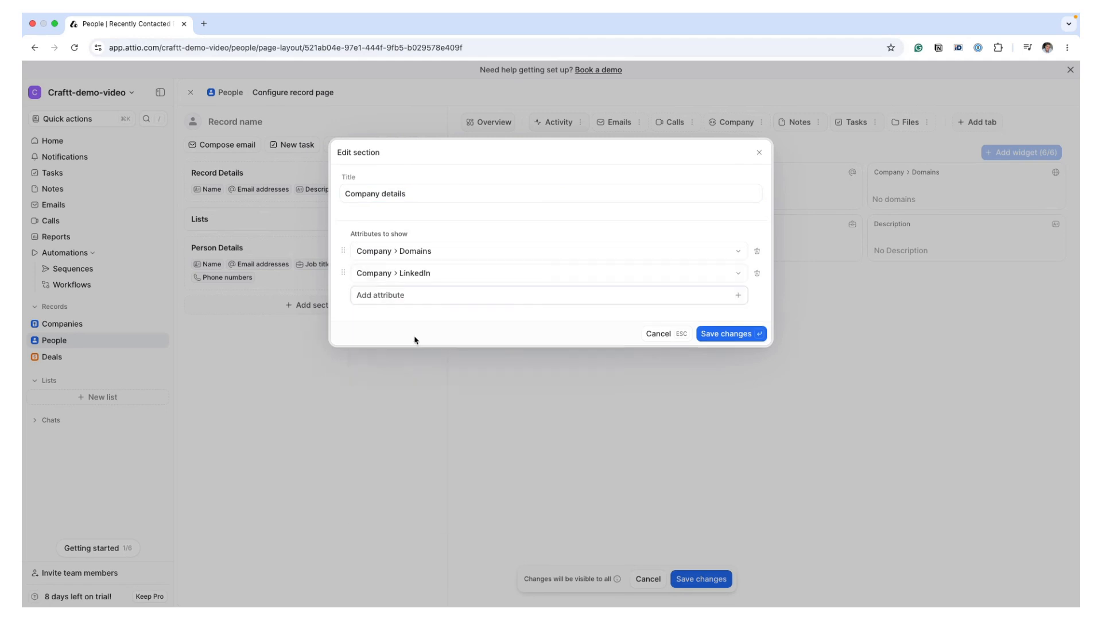
click(727, 312)
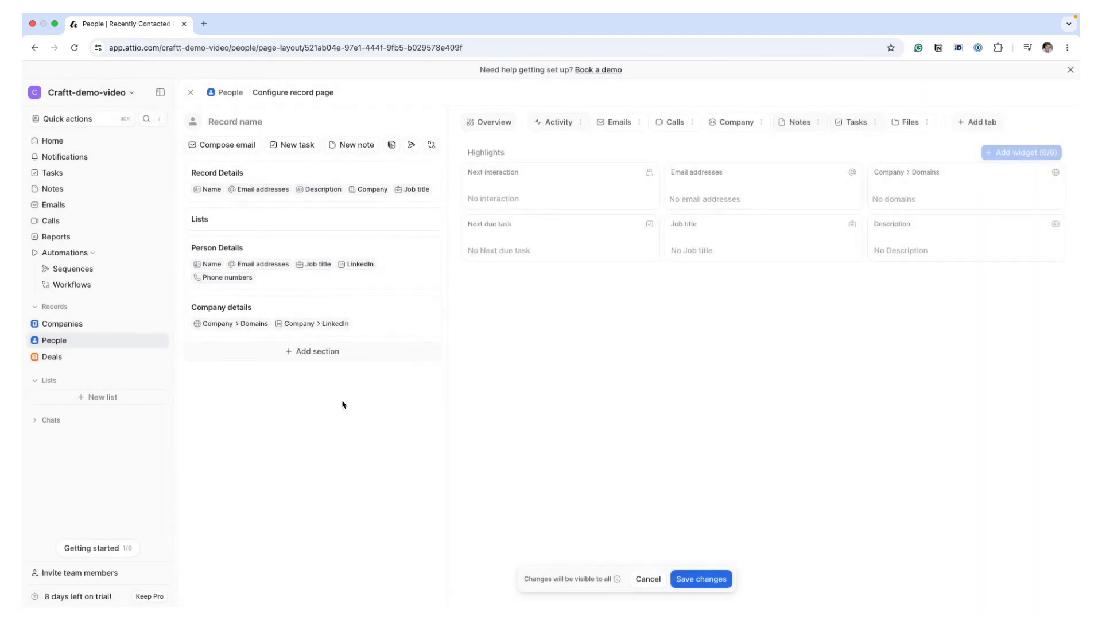
Step: Add a section titled "Communication history" and include the Last calendar interaction attribute in it
click(332, 356)
text(Communication history)
click(412, 254)
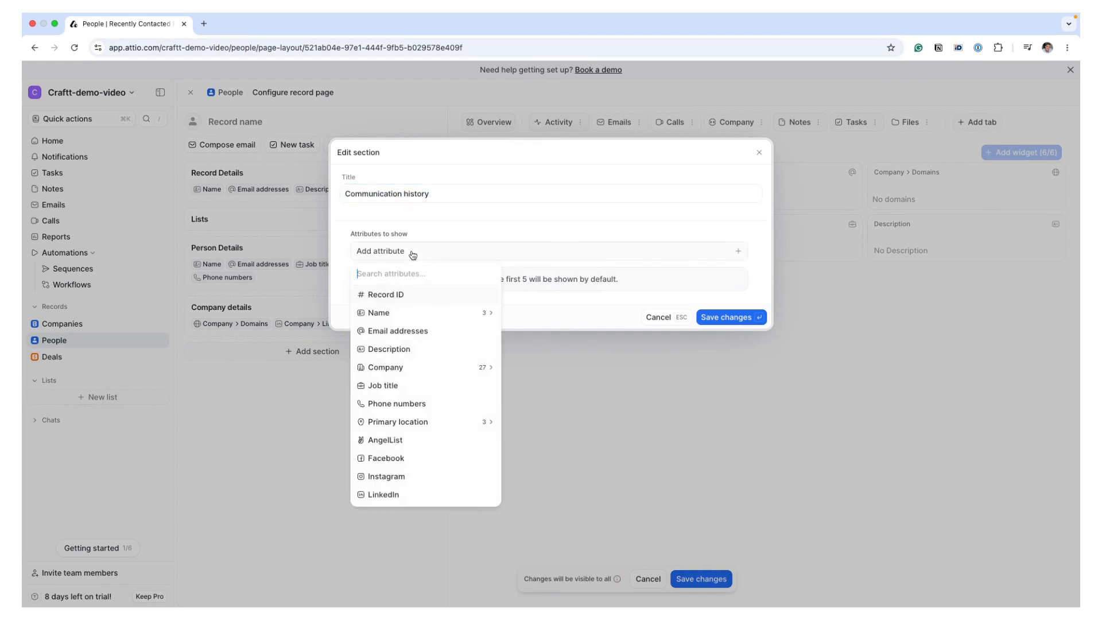
text(last)
click(412, 292)
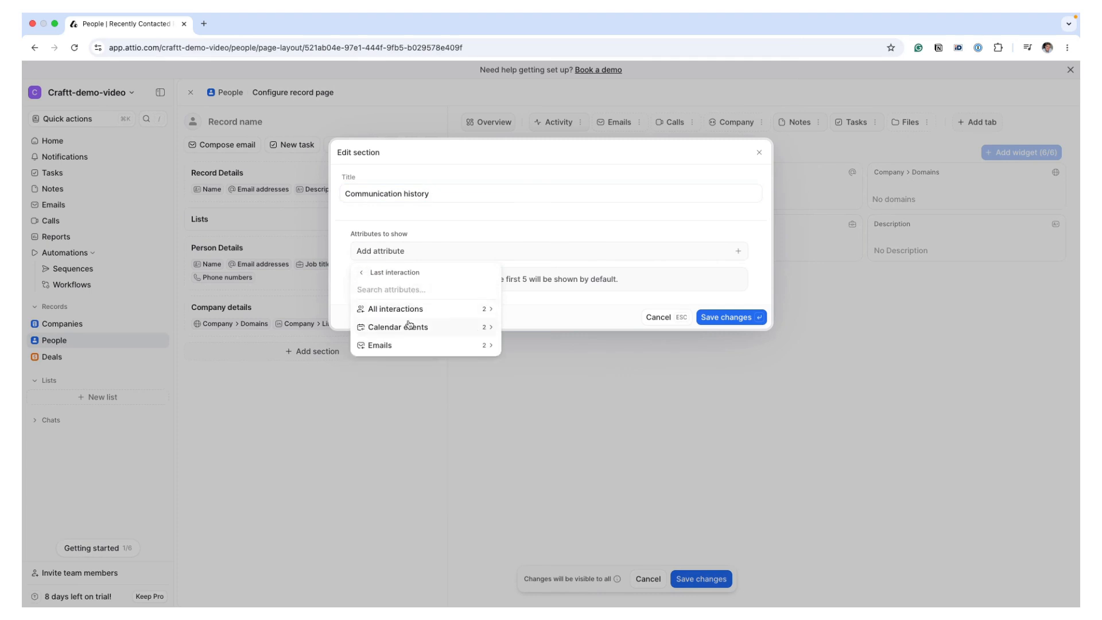
click(408, 317)
click(408, 317)
Step: Add the Last email interaction attribute to the Communication history section and save the section
click(418, 274)
text(last)
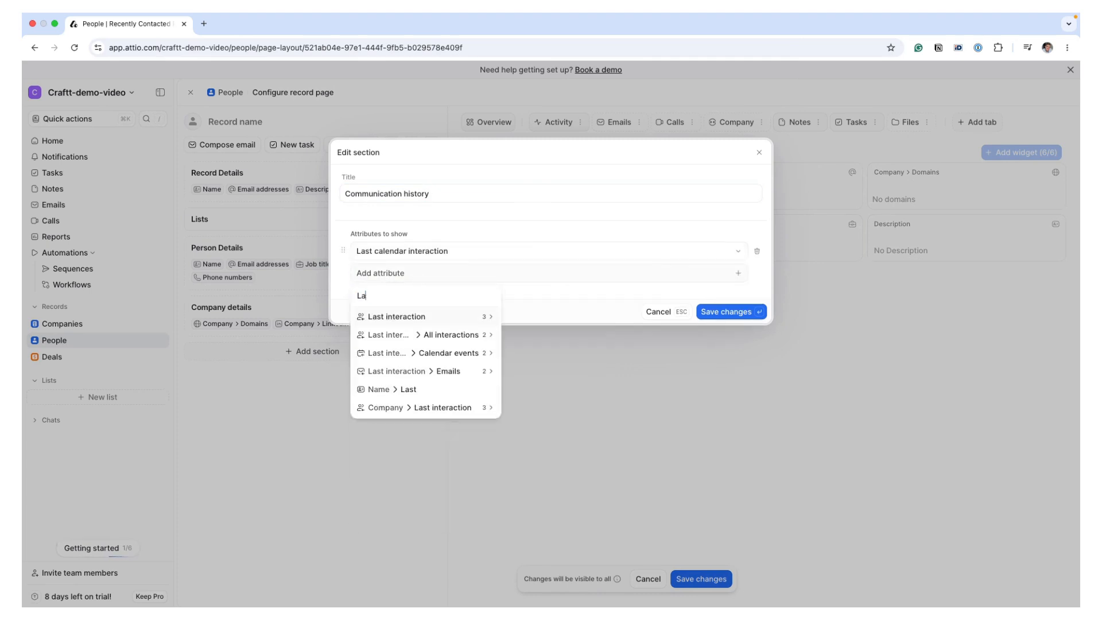
click(422, 314)
click(411, 368)
click(411, 332)
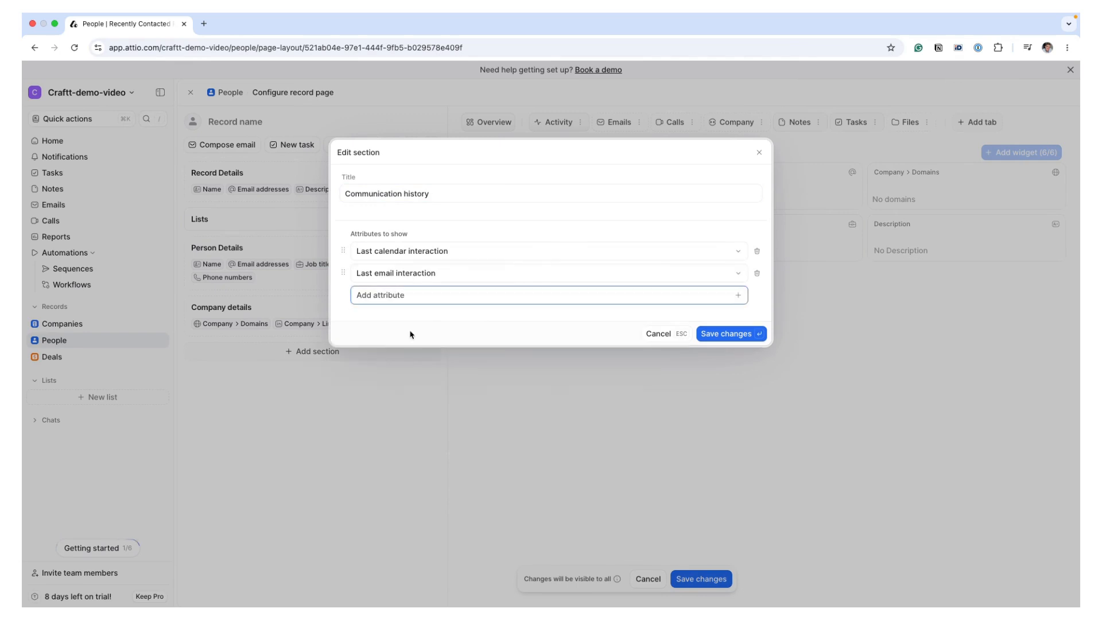
click(756, 338)
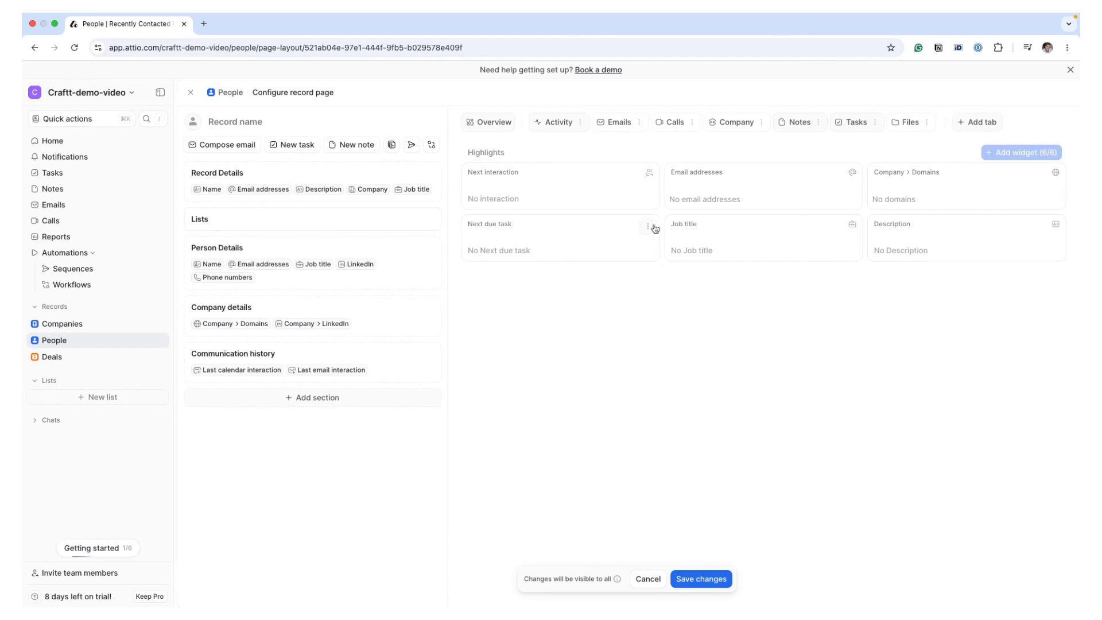
Step: Remove all six existing widgets from the Highlights area of the Overview tab
click(654, 229)
click(653, 270)
click(648, 174)
click(683, 218)
click(660, 217)
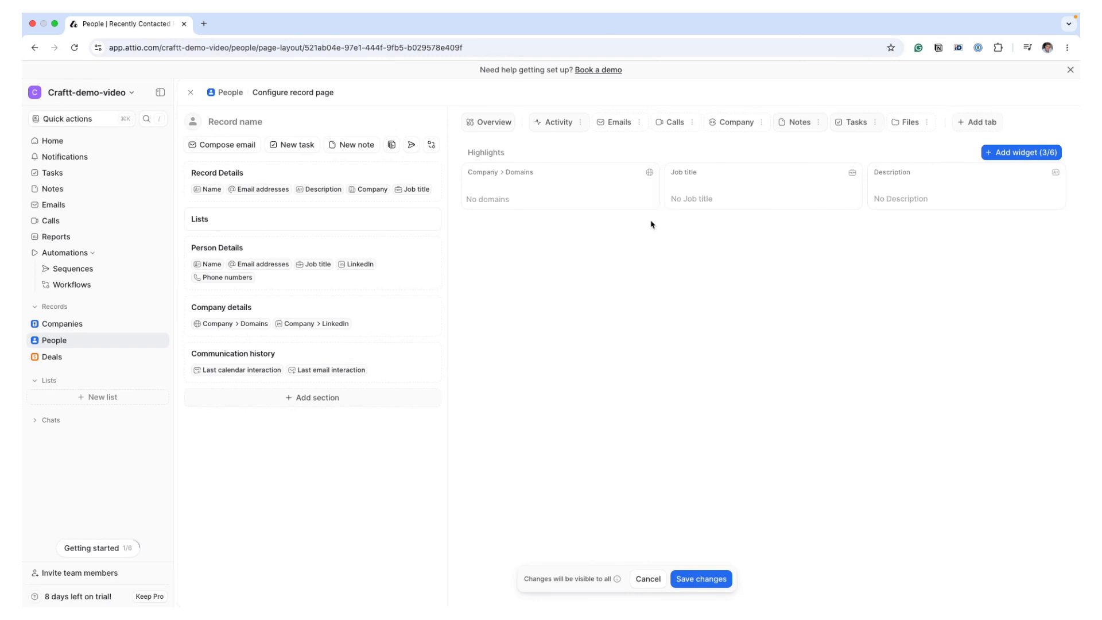
click(647, 174)
click(663, 216)
click(649, 173)
click(663, 217)
click(647, 175)
click(661, 217)
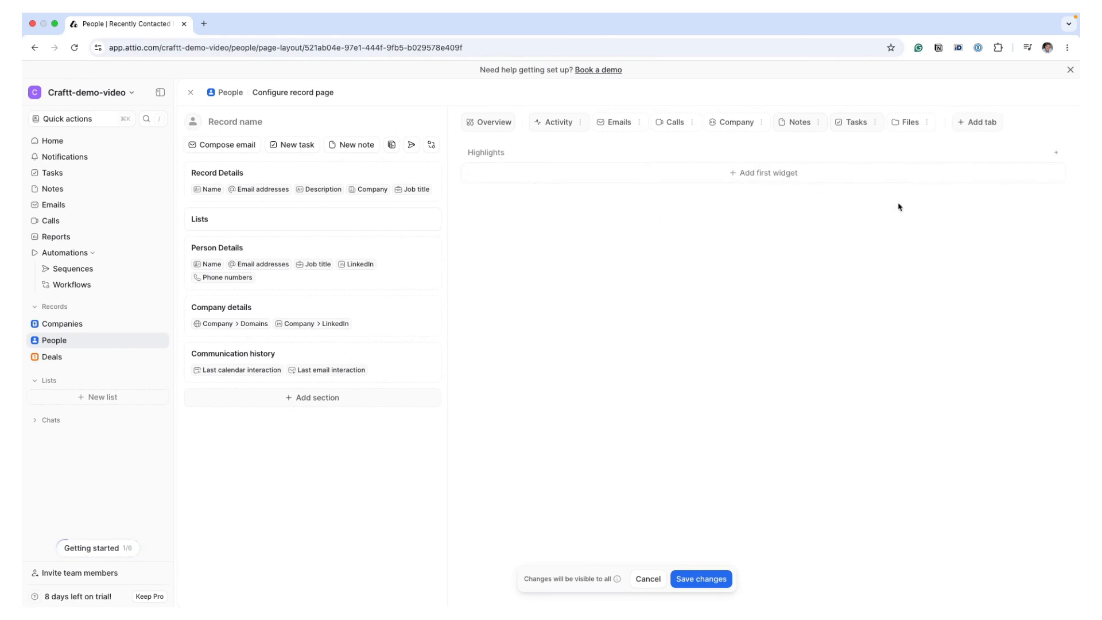
Step: Add Next interaction (All interactions) and Next due task widgets to the Highlights area
click(792, 179)
text(ne)
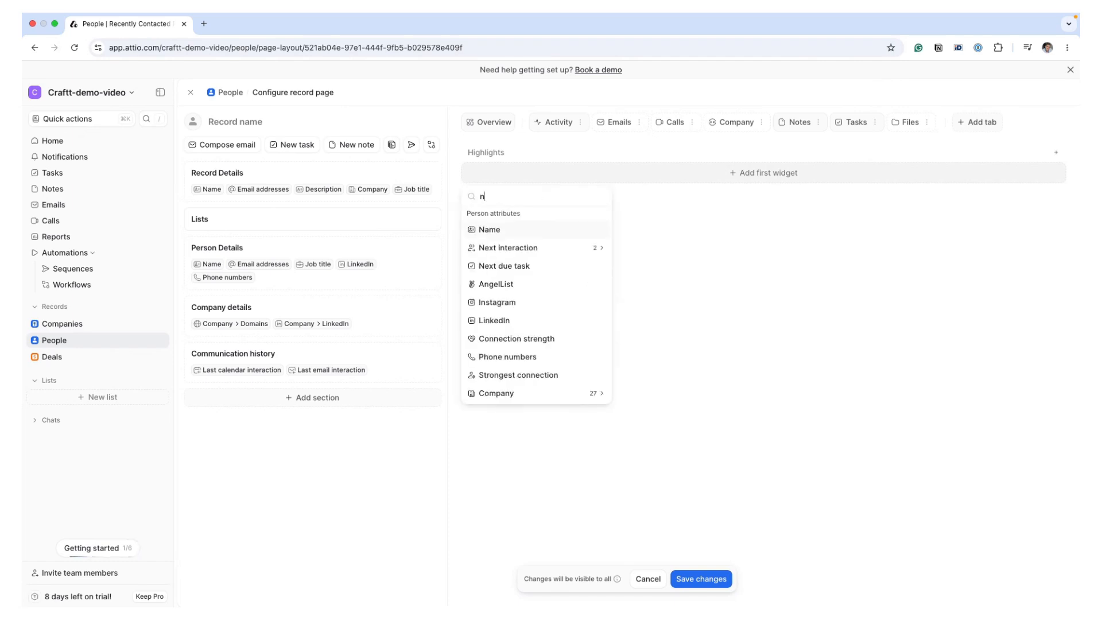
click(568, 233)
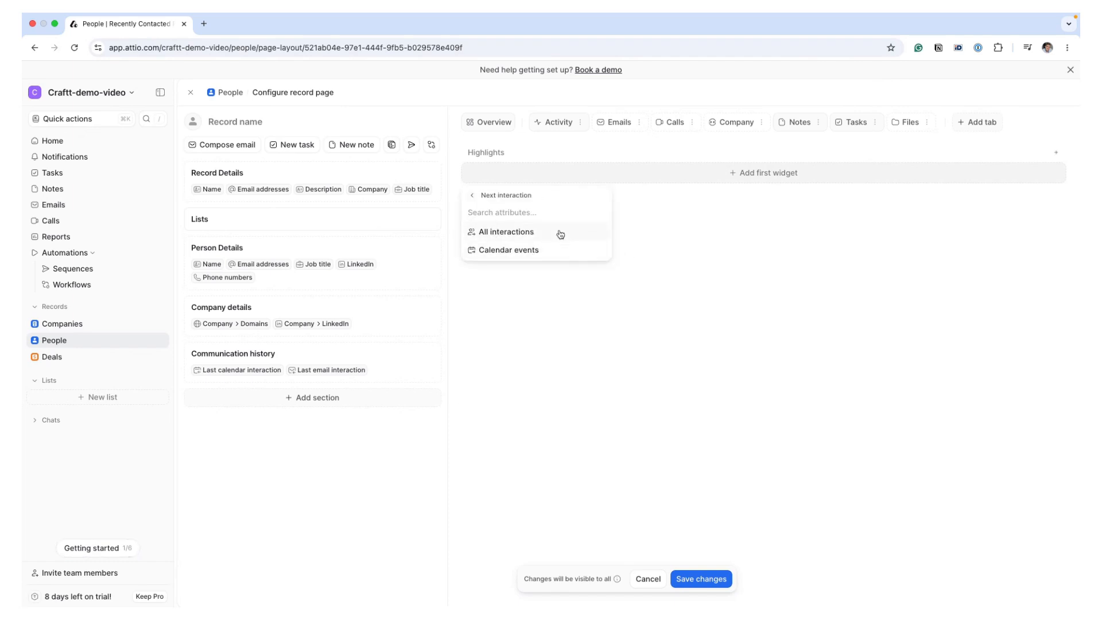
click(560, 231)
click(1021, 154)
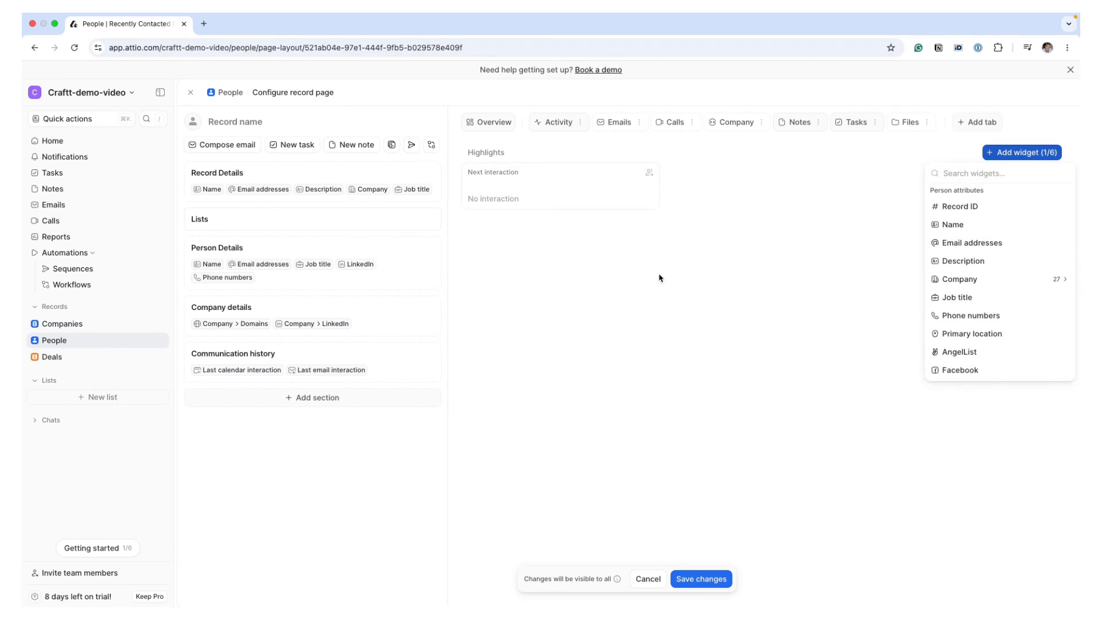
text(ne)
click(960, 223)
Step: Add an Associated deals widget to the Highlights area and remove the Files tab from the record page
click(1022, 154)
key(BackSpace)
key(BackSpace)
text(asso)
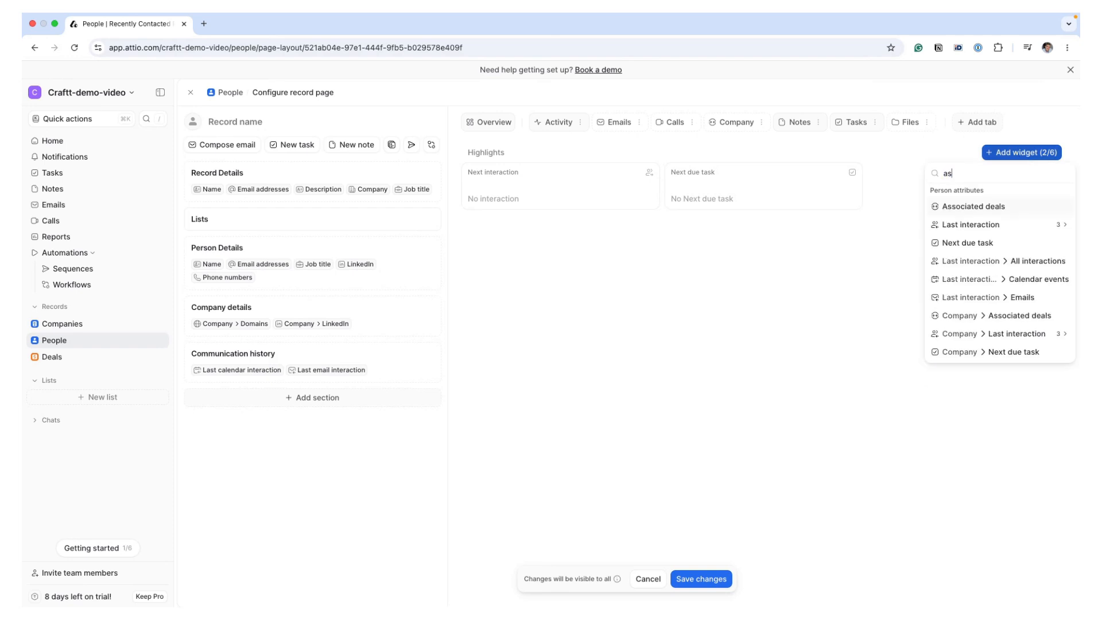
click(1007, 204)
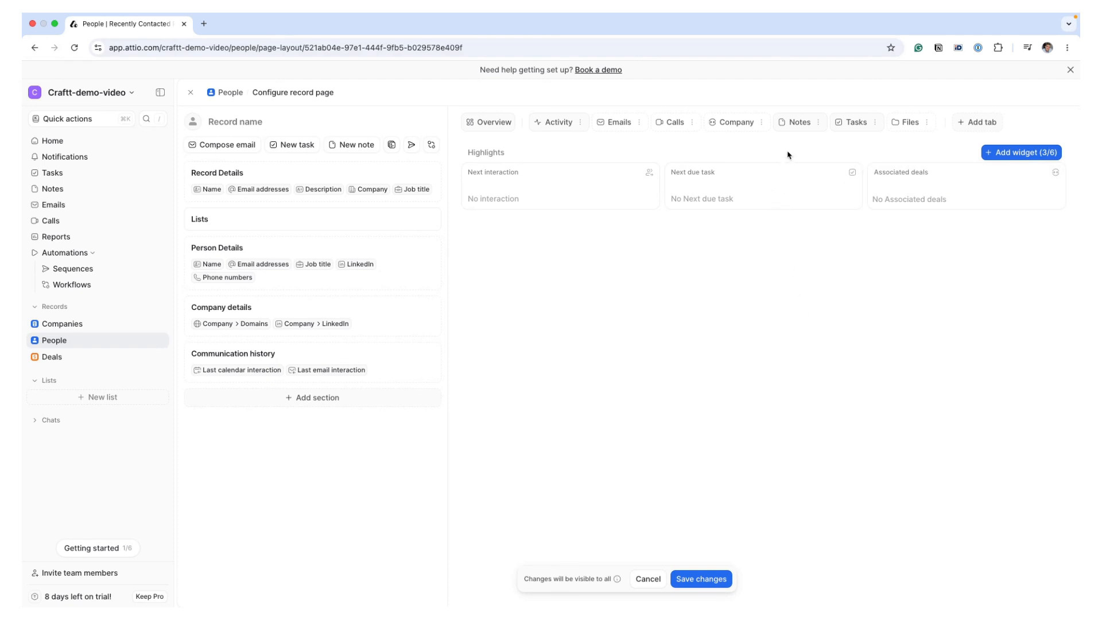
click(926, 122)
click(935, 158)
Step: Edit the Company tab to also show the LinkedIn and Associated deals attributes, and save the tab
click(761, 122)
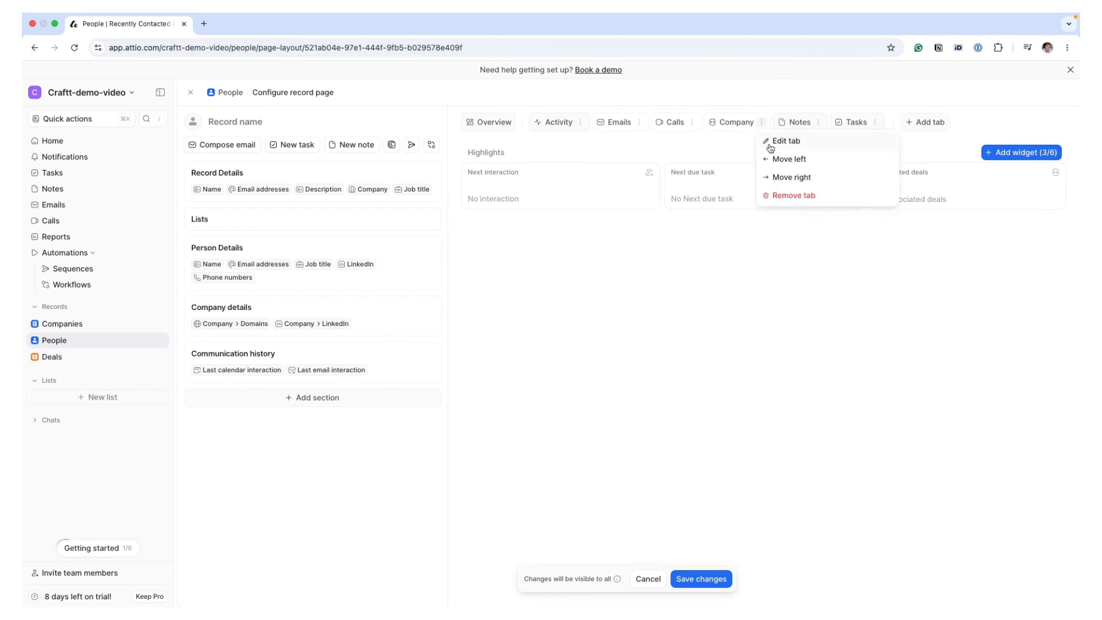
click(785, 141)
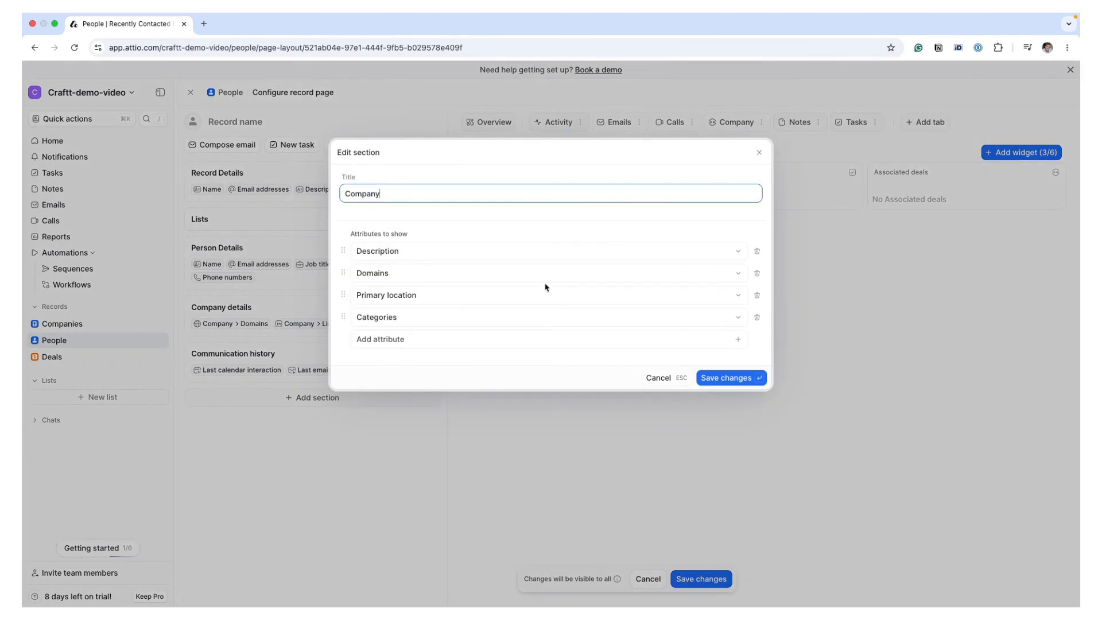
click(601, 338)
scroll(422, 443, down, 1)
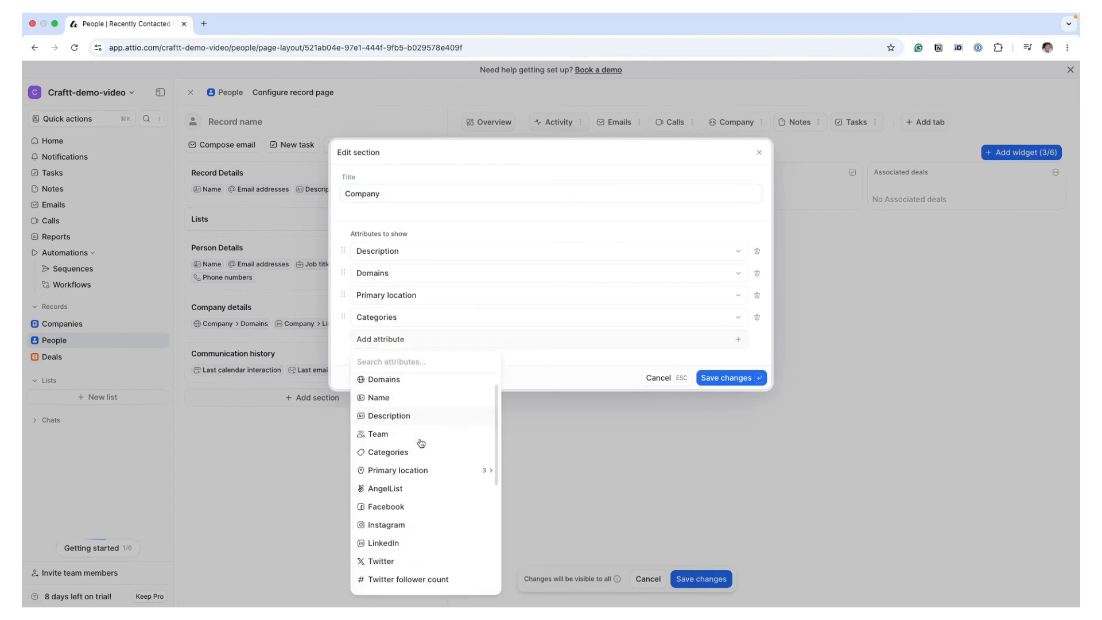
text(lin)
click(414, 385)
click(424, 361)
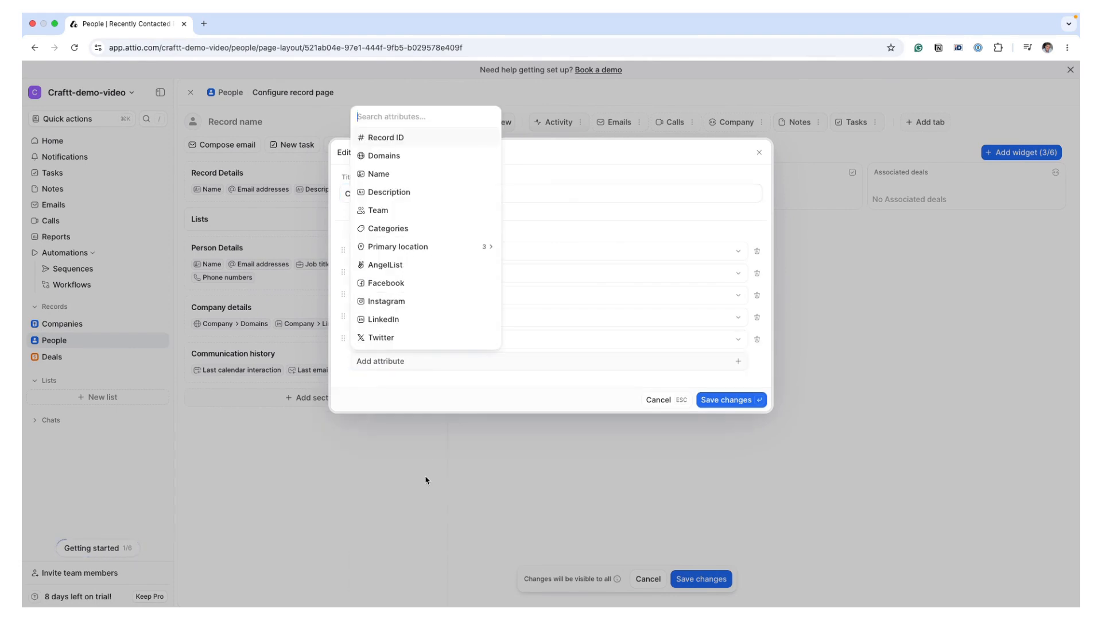
scroll(420, 285, down, 5)
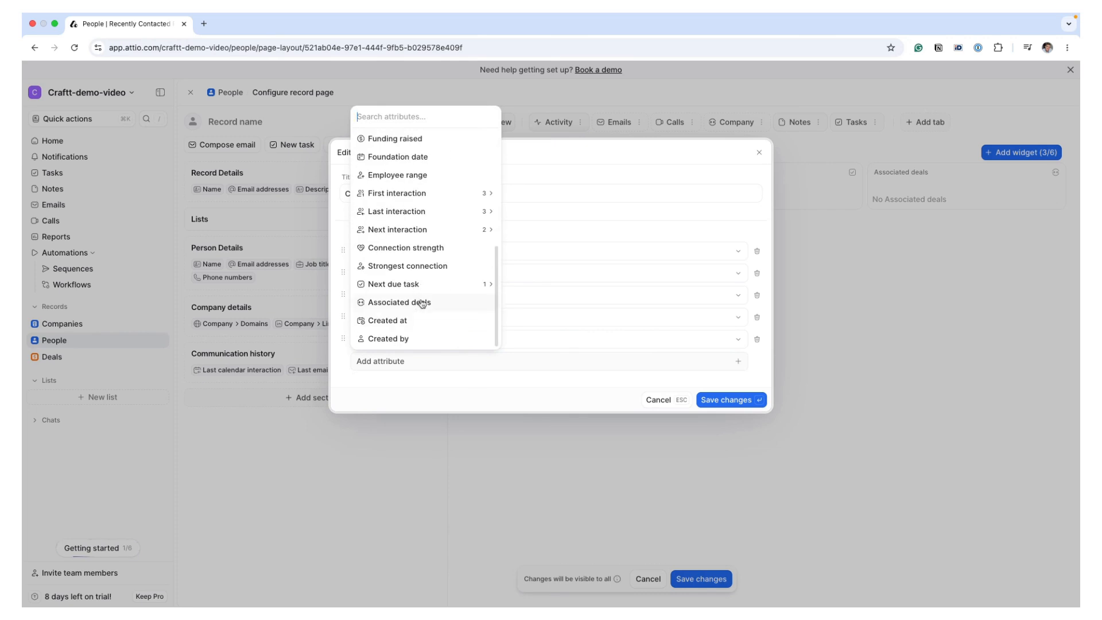
click(420, 302)
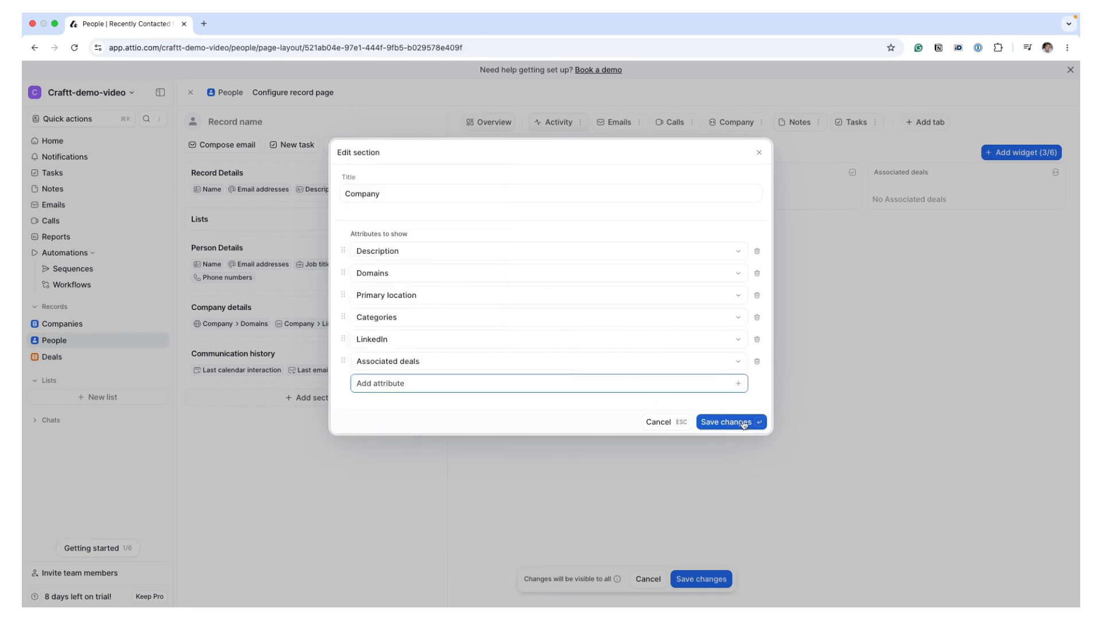
click(725, 422)
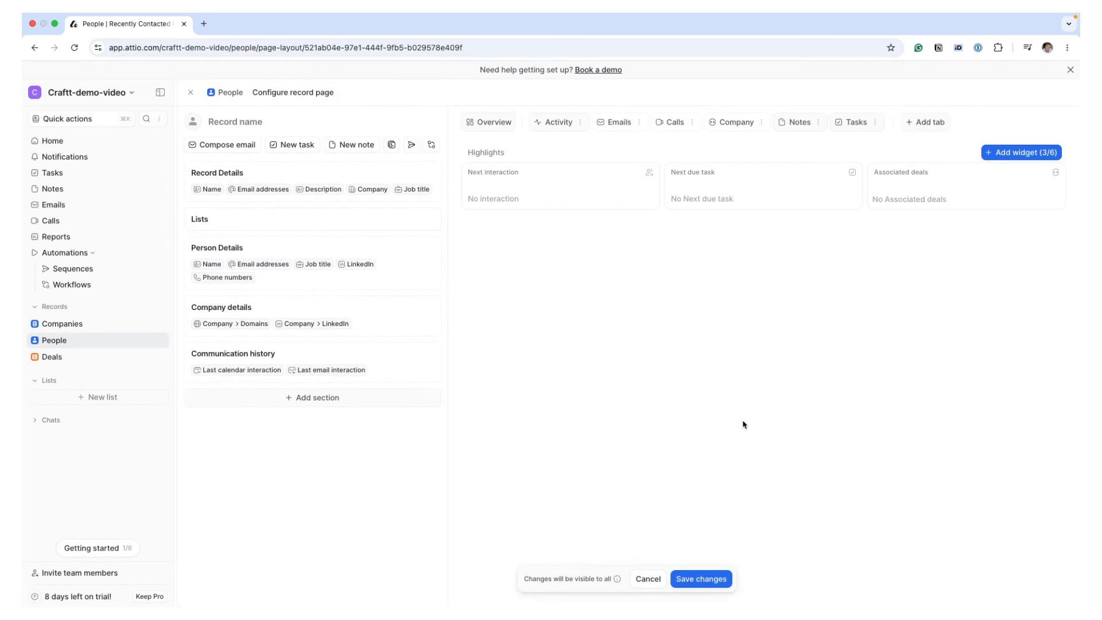
Step: Save the record page layout, leave the configuration and open the first person's record to check the new layout
click(704, 579)
click(190, 92)
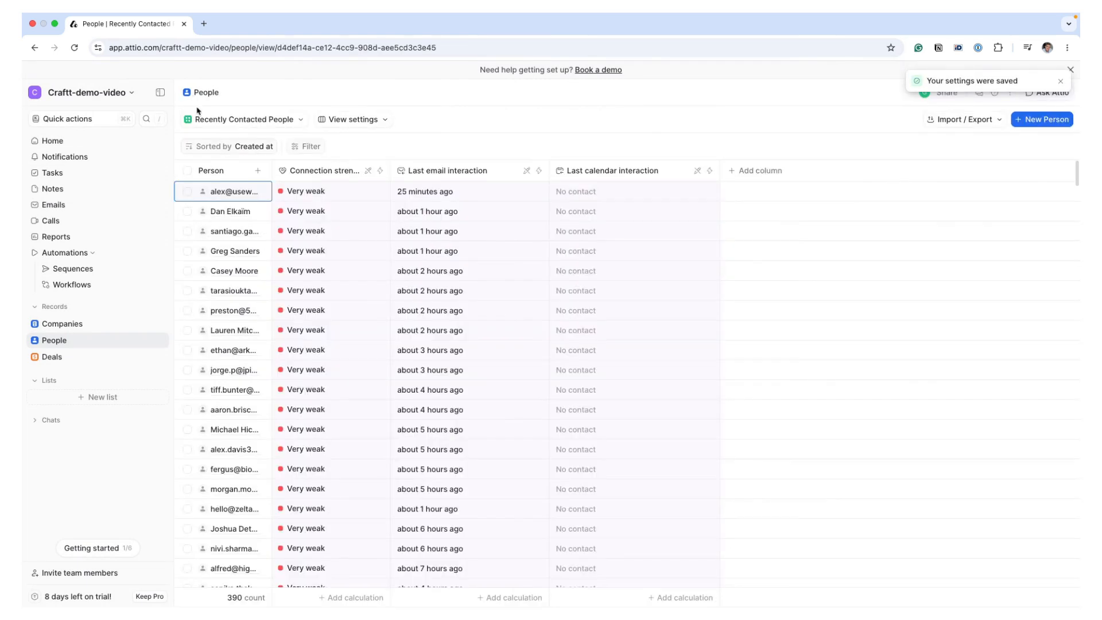
click(226, 194)
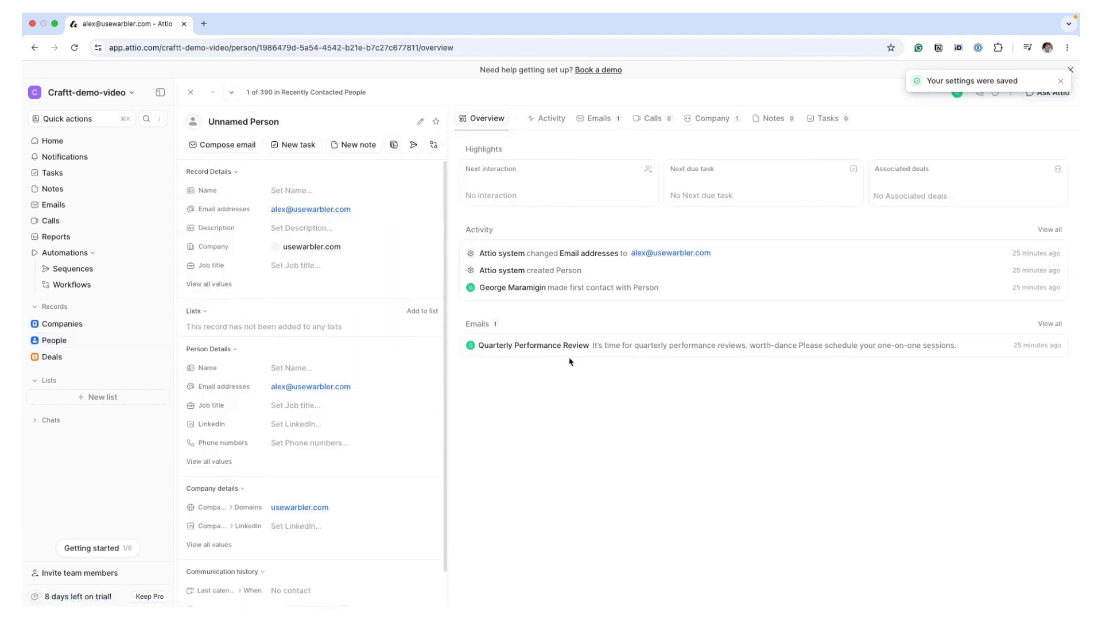